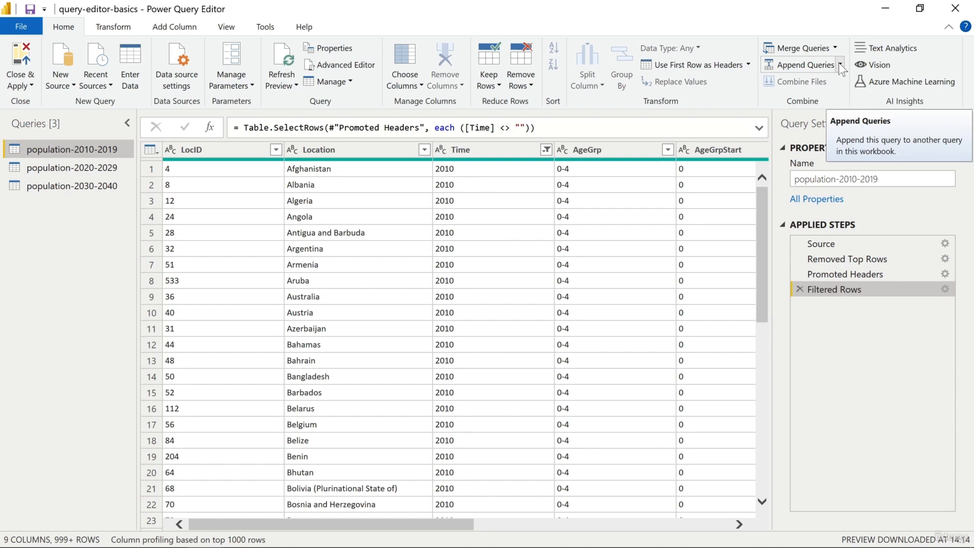
Append the population-2020-2029 table directly to the population-2010-2019 query as a two-table append
left_click(840, 64)
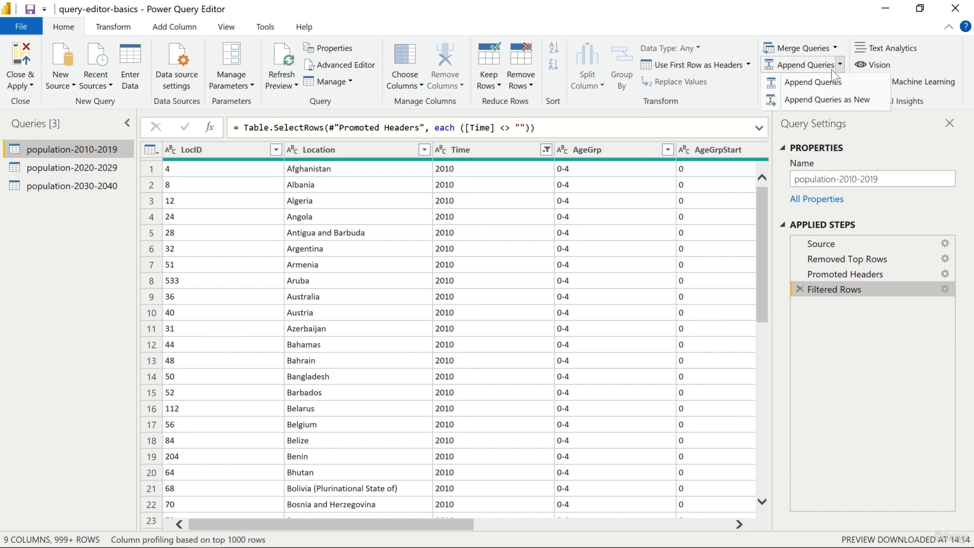
left_click(824, 82)
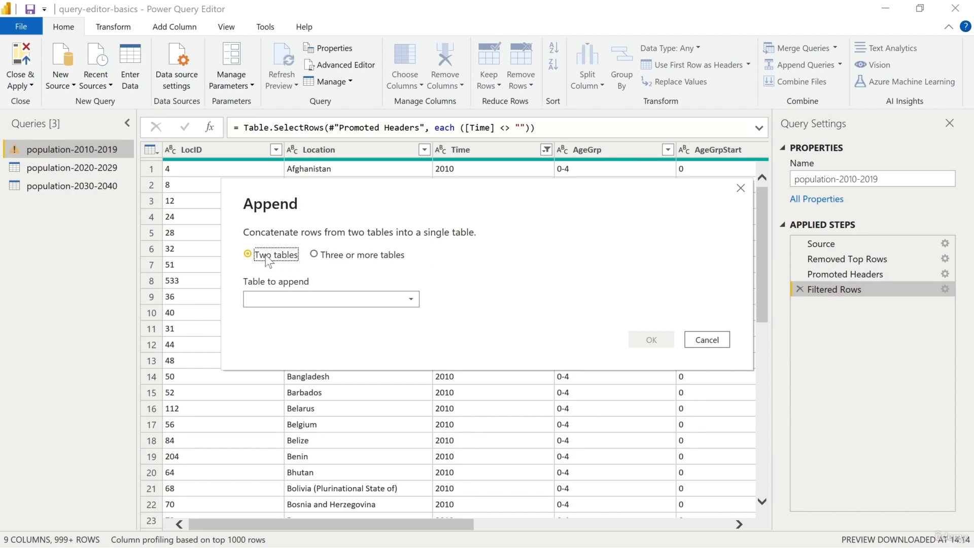
left_click(417, 303)
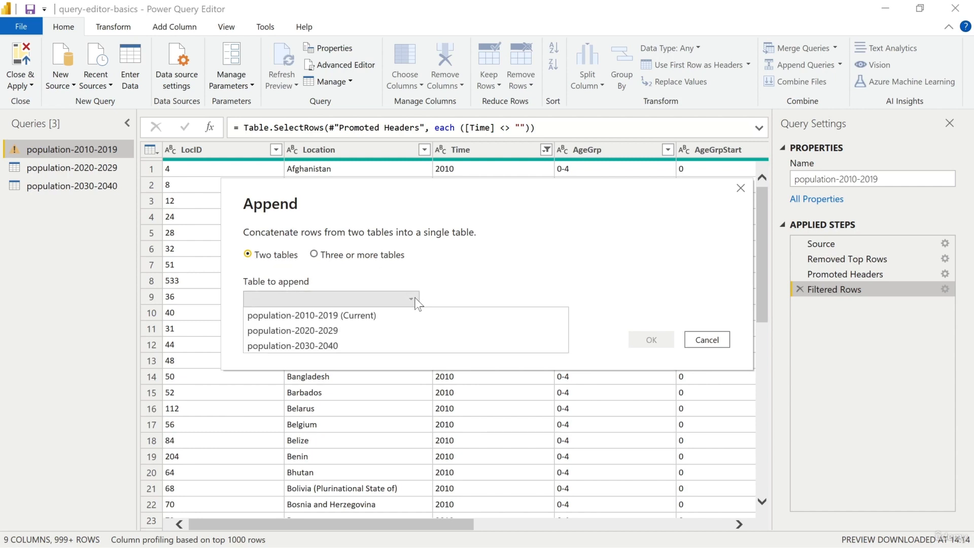
left_click(349, 333)
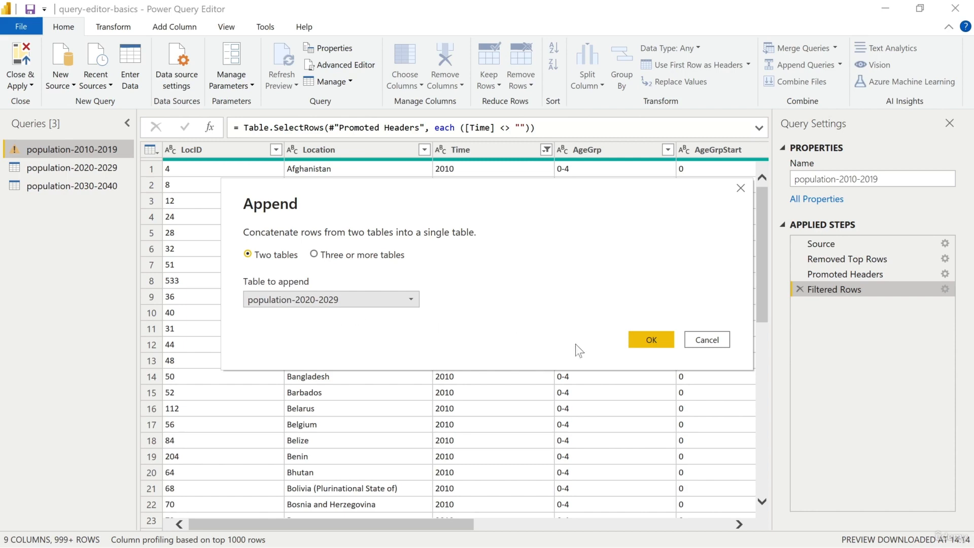
left_click(638, 339)
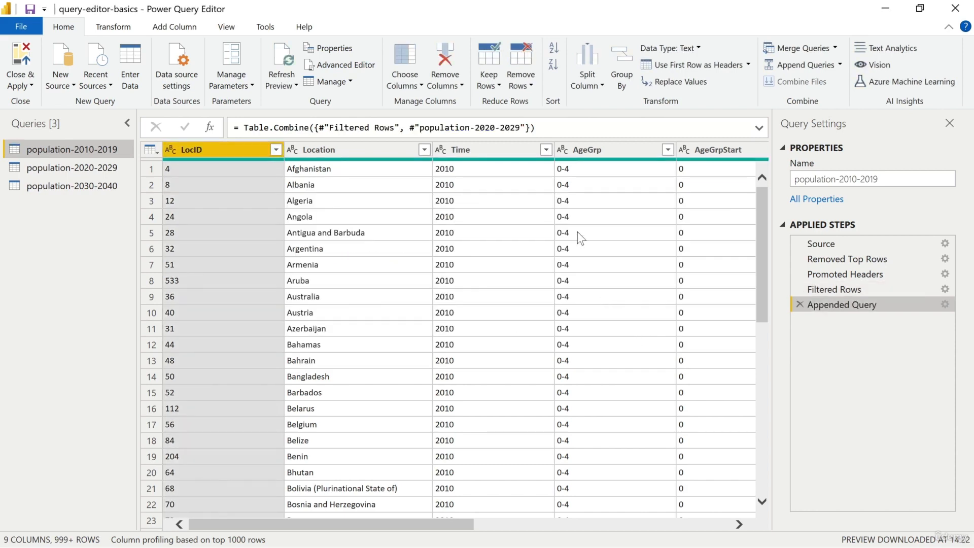
Examine the fully loaded list of years in the Time column's filter and delete the Appended Query step
left_click(546, 150)
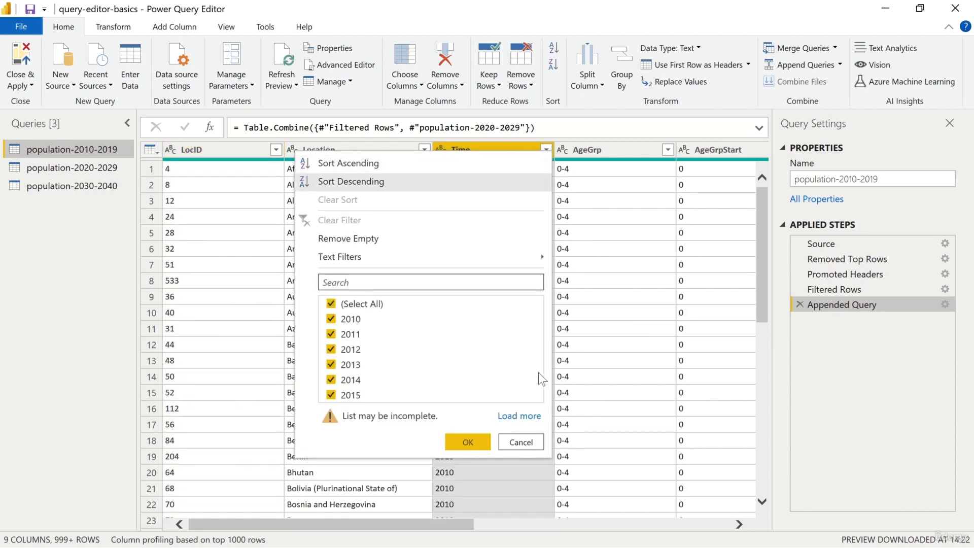
left_click(523, 411)
scroll(427, 374, "down", 3)
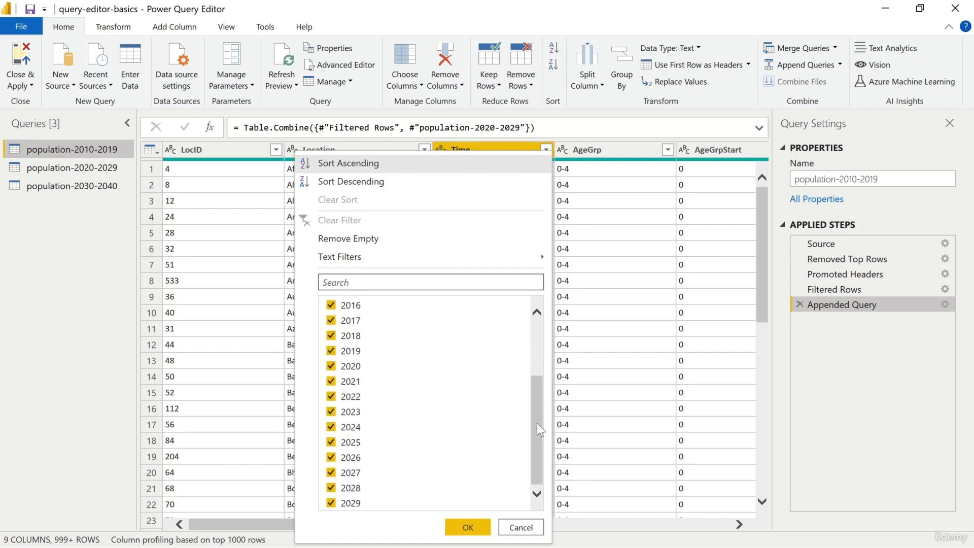
left_click_drag(537, 424, 540, 453)
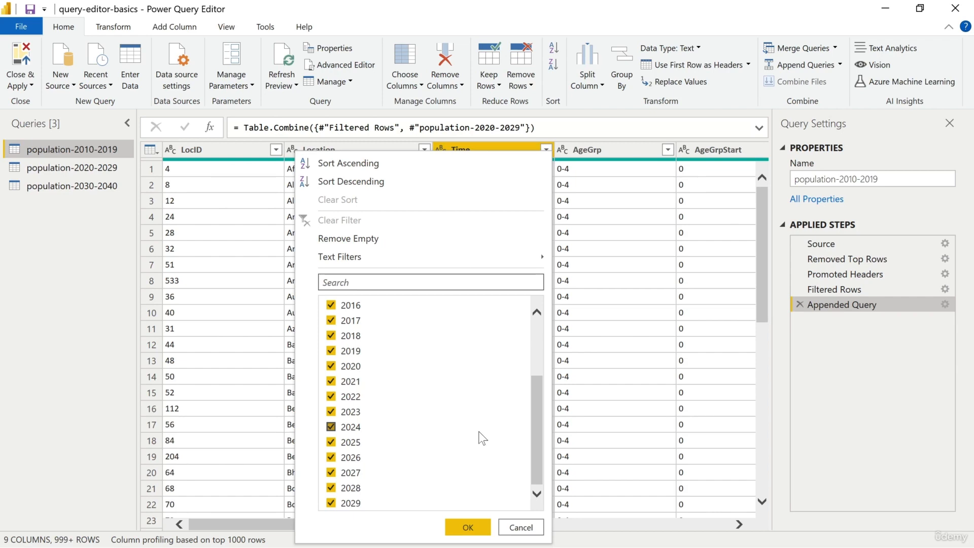
left_click(520, 528)
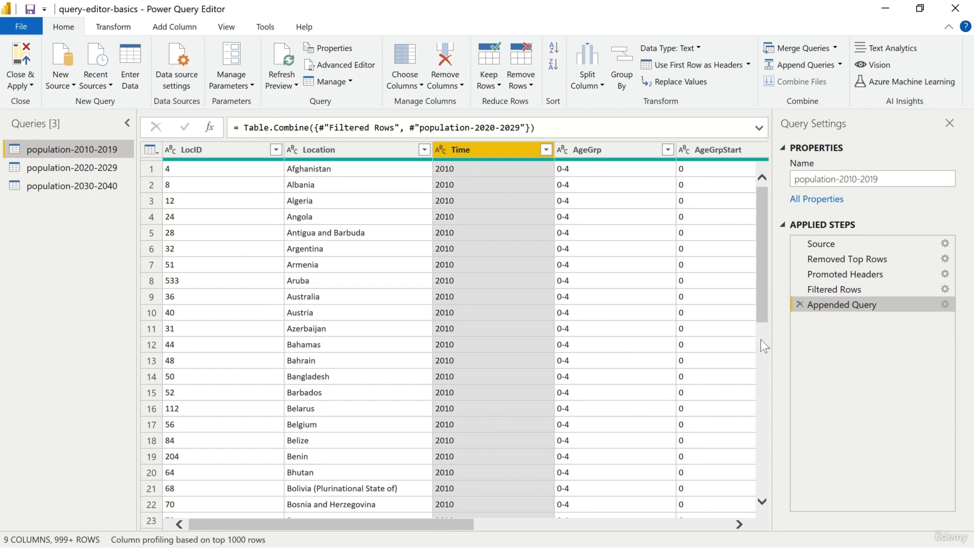
left_click(799, 304)
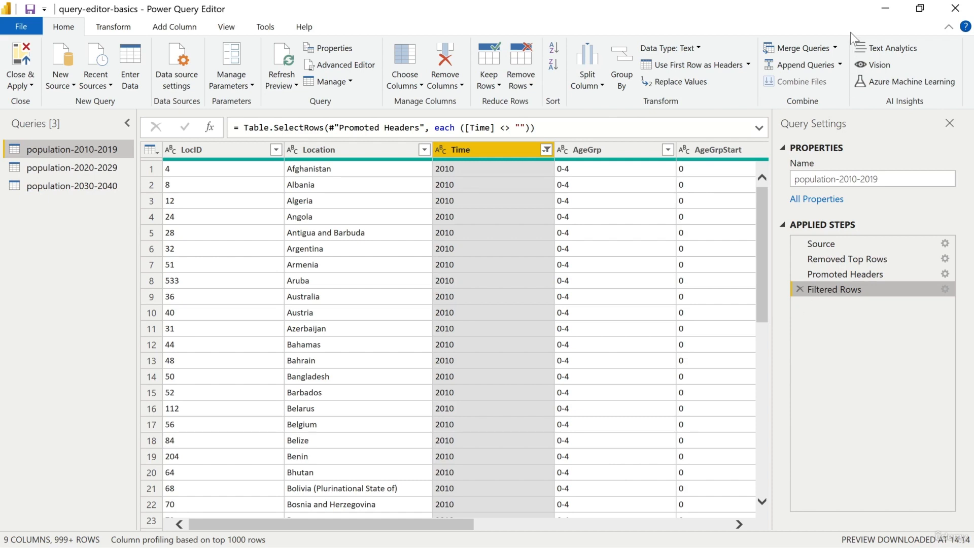
Start appending queries as new with three or more tables, and remove population-2010-2019 from the tables to append
left_click(841, 65)
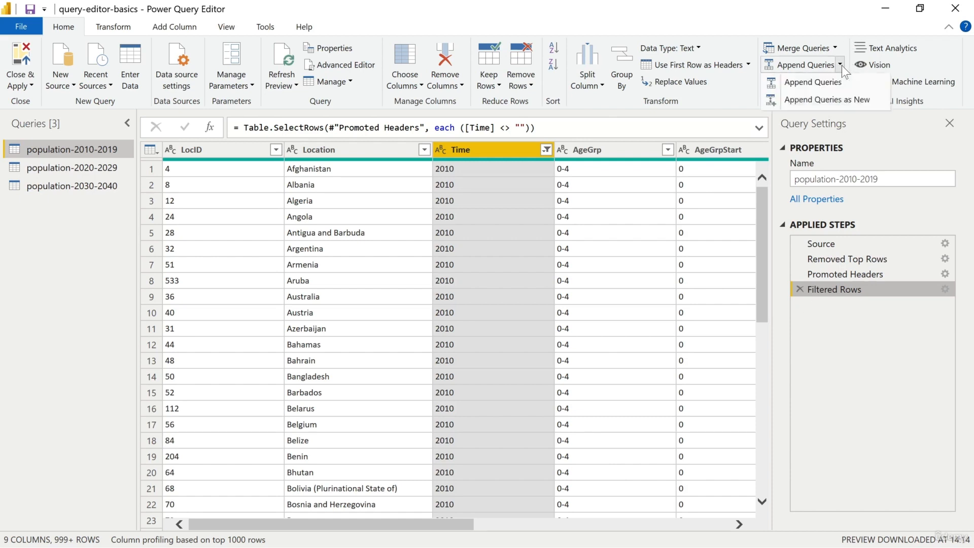
left_click(804, 101)
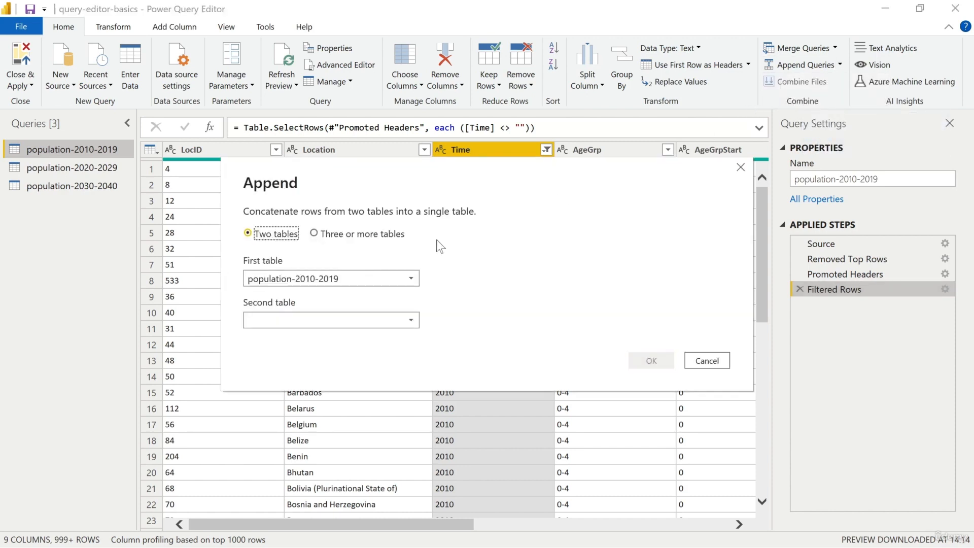
left_click(413, 276)
left_click(434, 270)
left_click(314, 234)
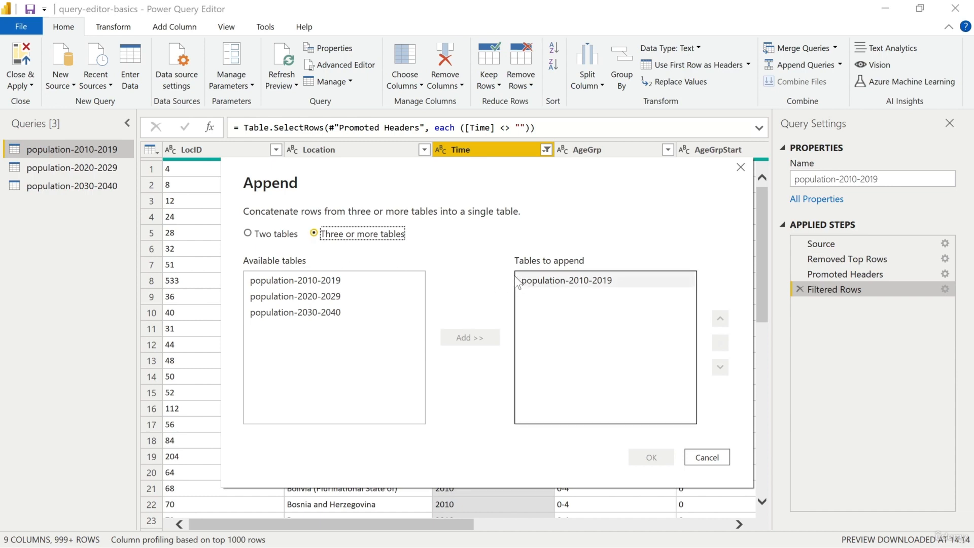
left_click(546, 280)
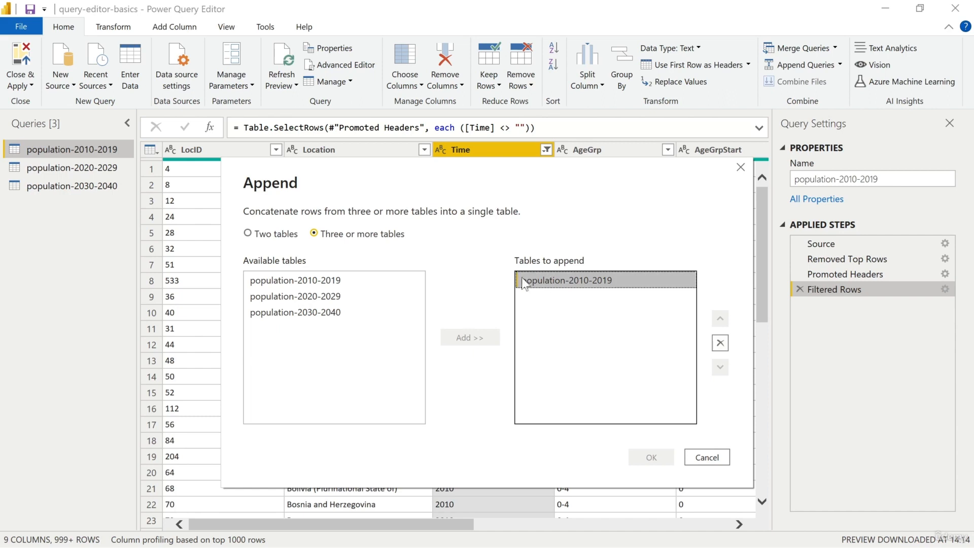
left_click(720, 343)
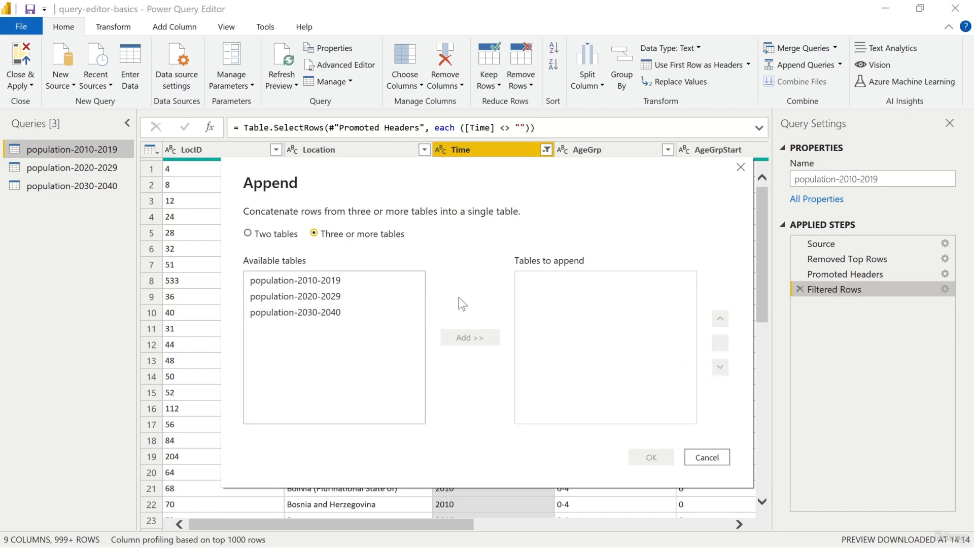
Add population-2010-2019 and population-2020-2029, in that order, to the tables to append and create the combined query
left_click(342, 285)
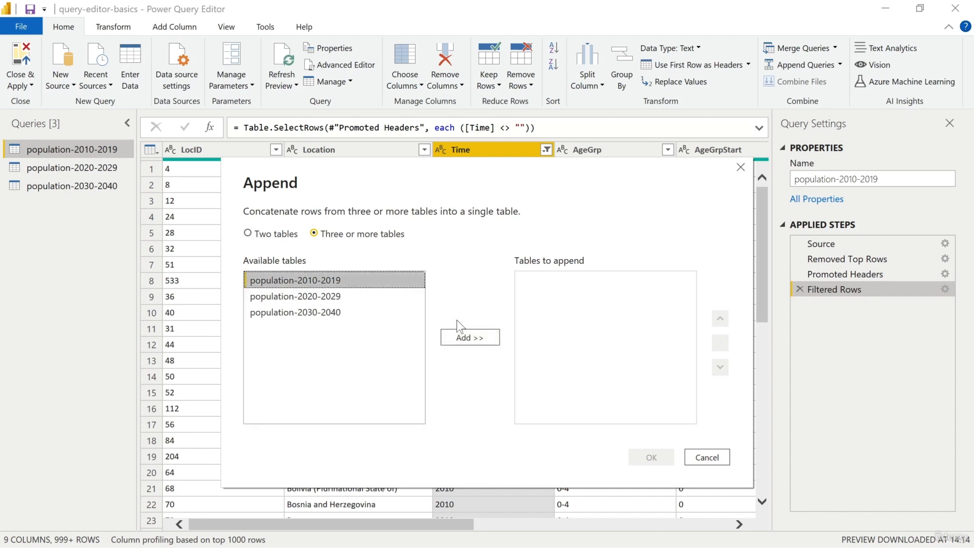
left_click(464, 336)
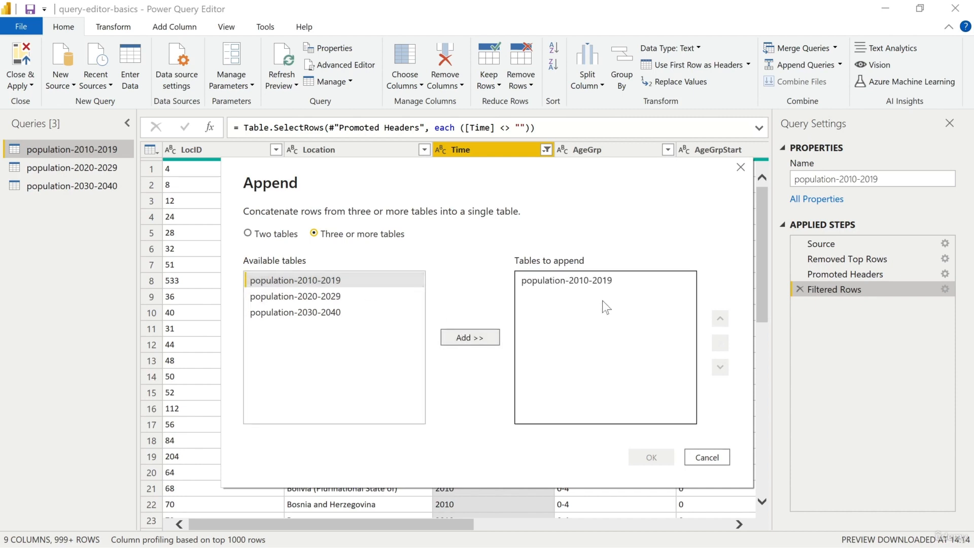
left_click(364, 299)
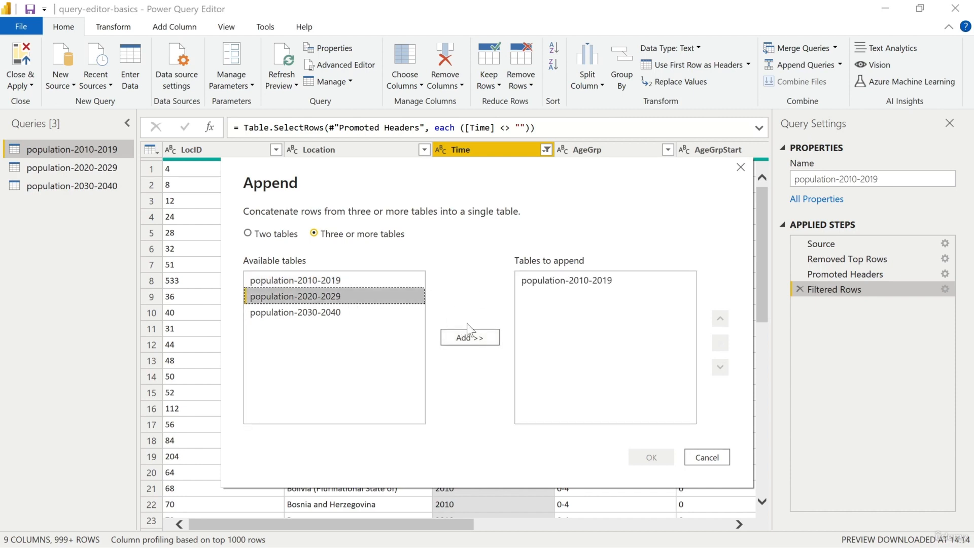
left_click(467, 338)
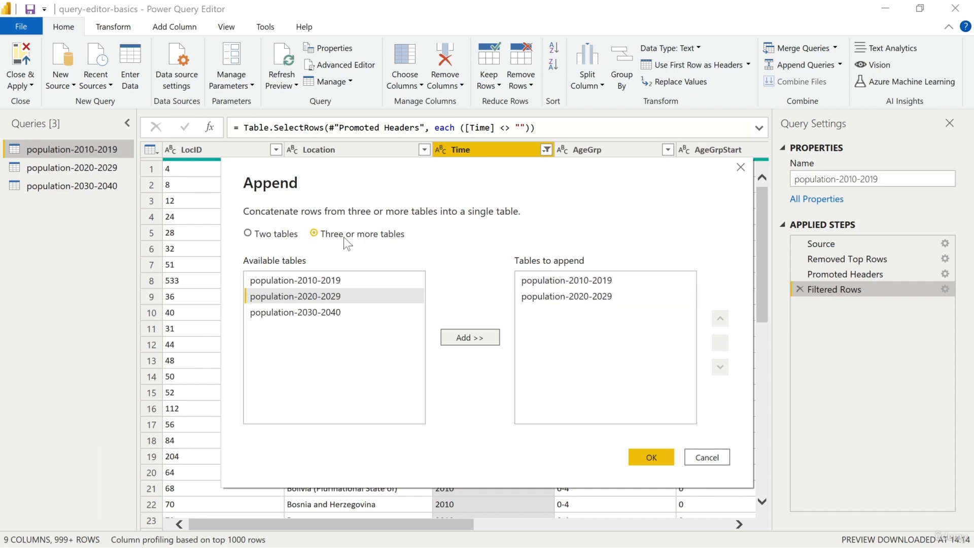
left_click(637, 457)
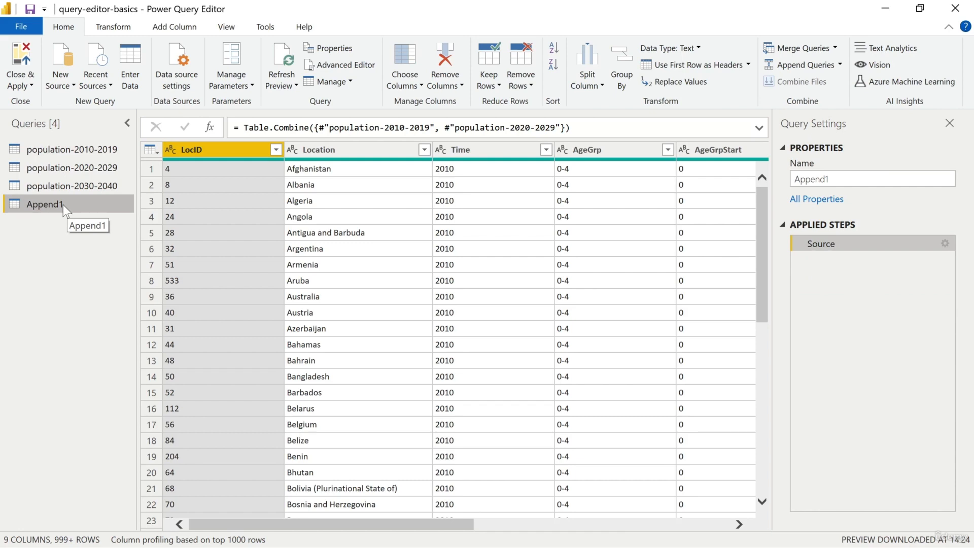
Check which years the new combined query contains by loading the full value list of its Time column
left_click(546, 149)
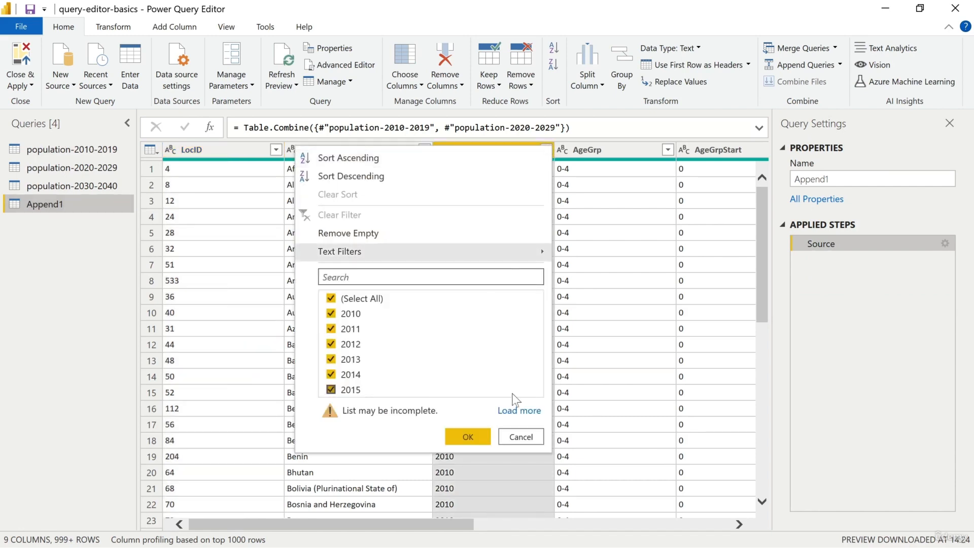
left_click(517, 412)
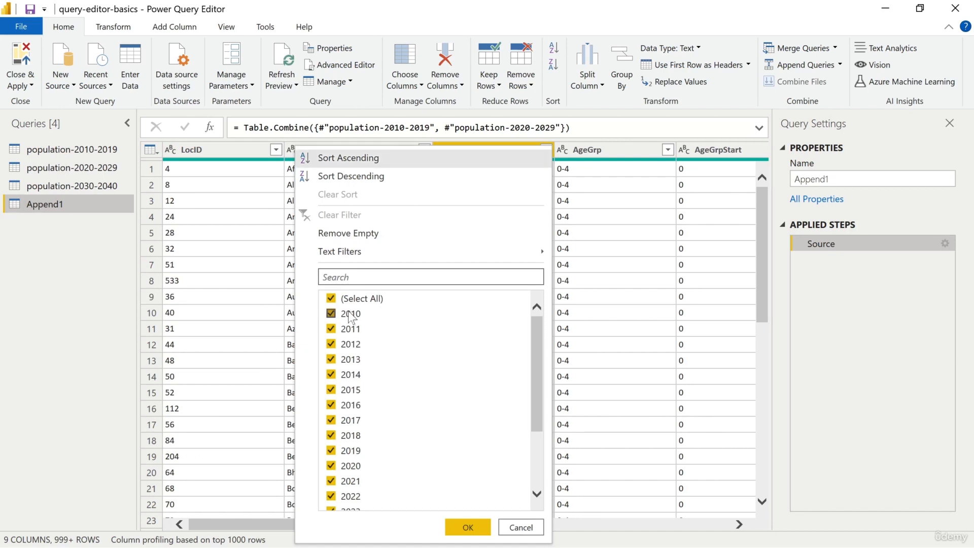
left_click_drag(532, 449, 531, 452)
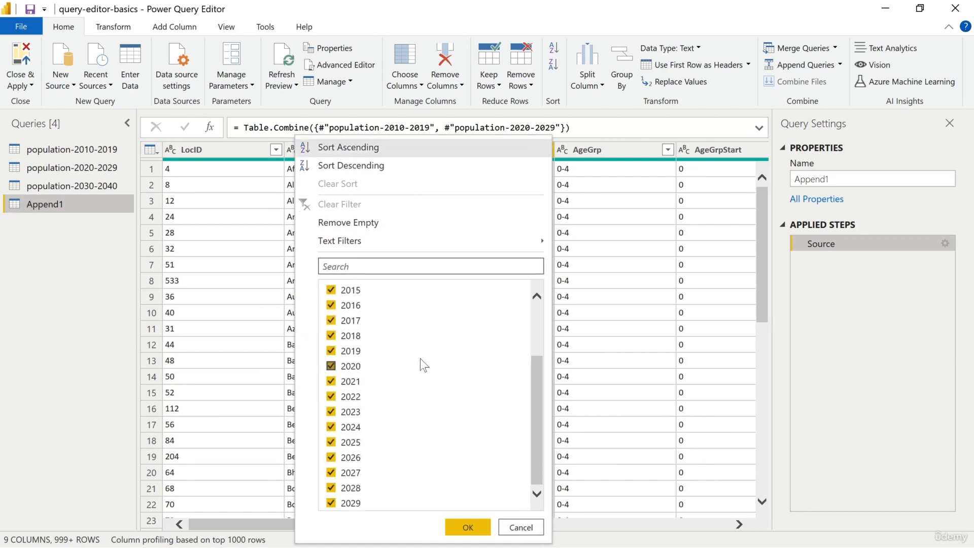
scroll(421, 379, "up", 2)
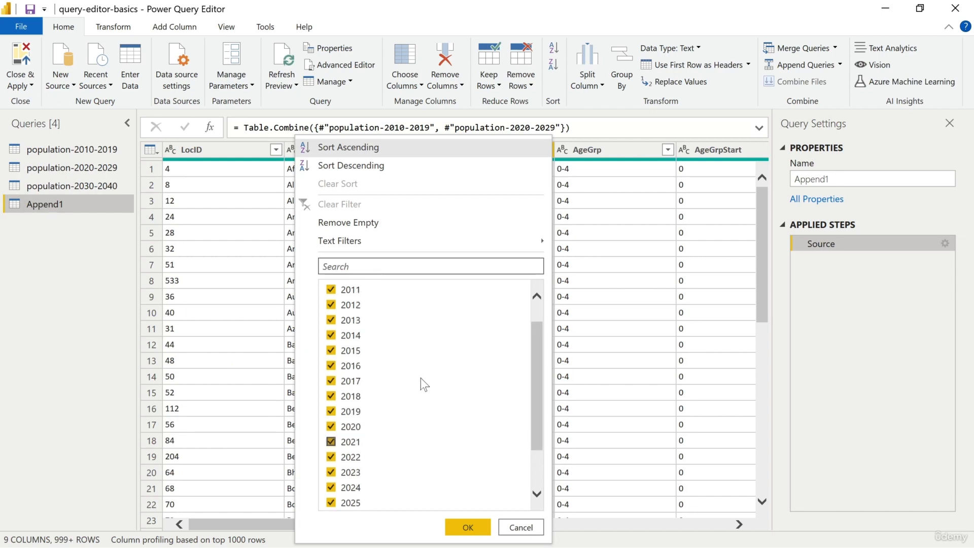
left_click(521, 527)
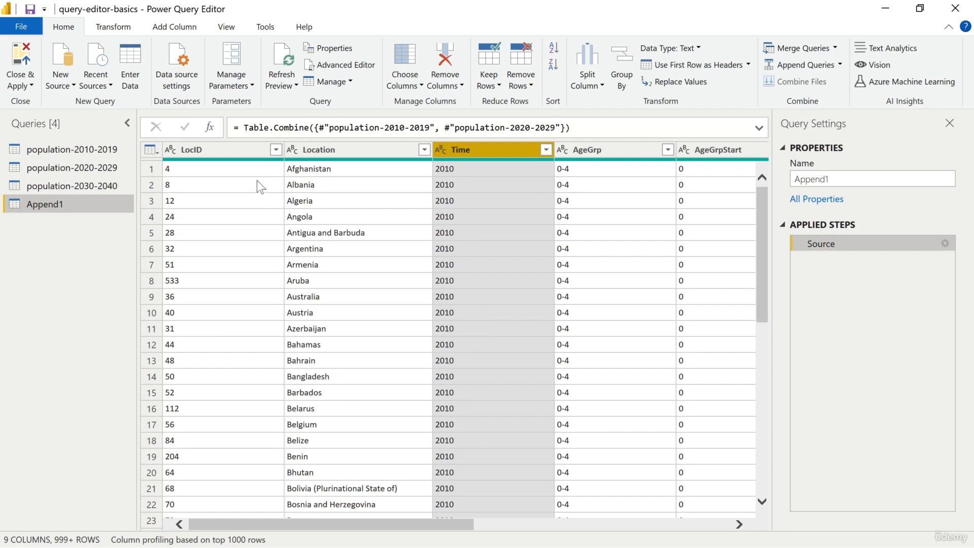
Append the population-2030-2040 table to the new combined query as a two-table append
left_click(160, 152)
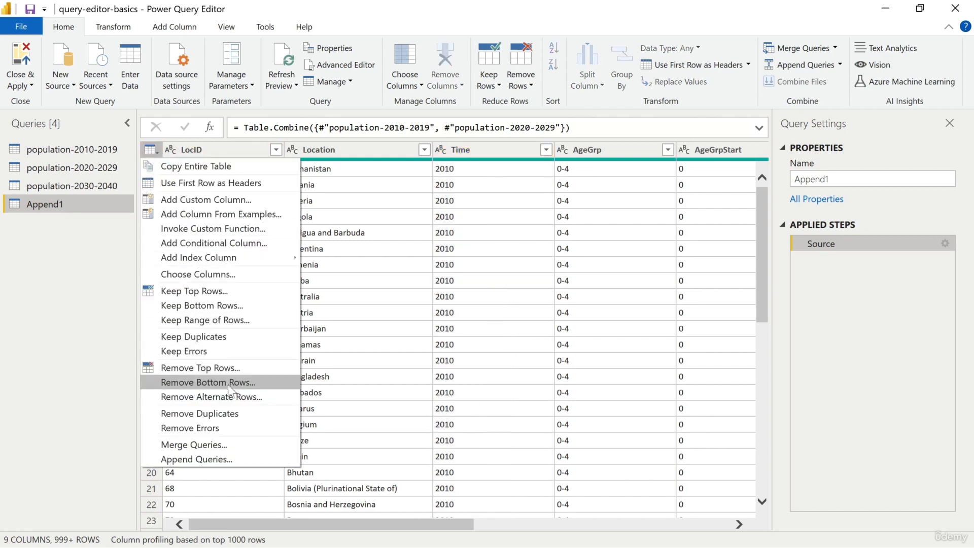
left_click(203, 458)
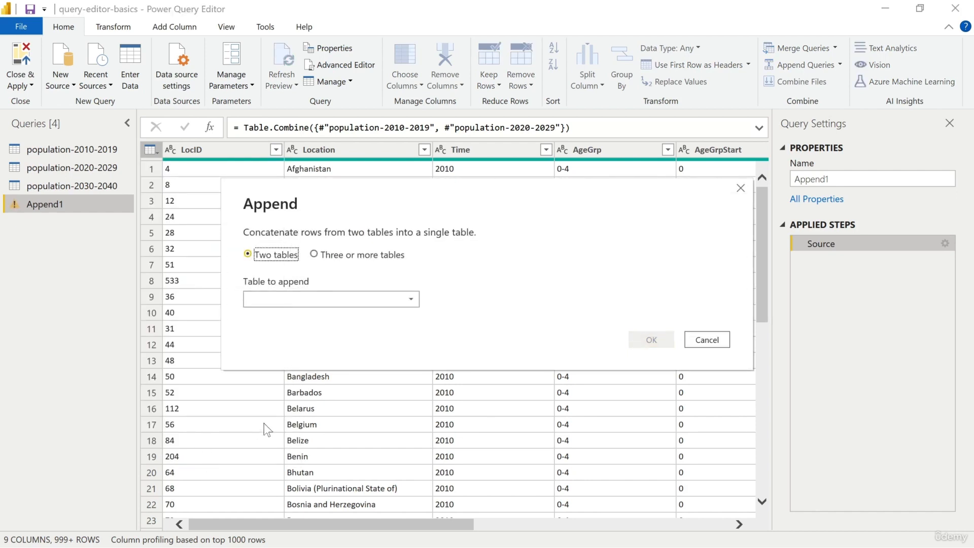
left_click(301, 297)
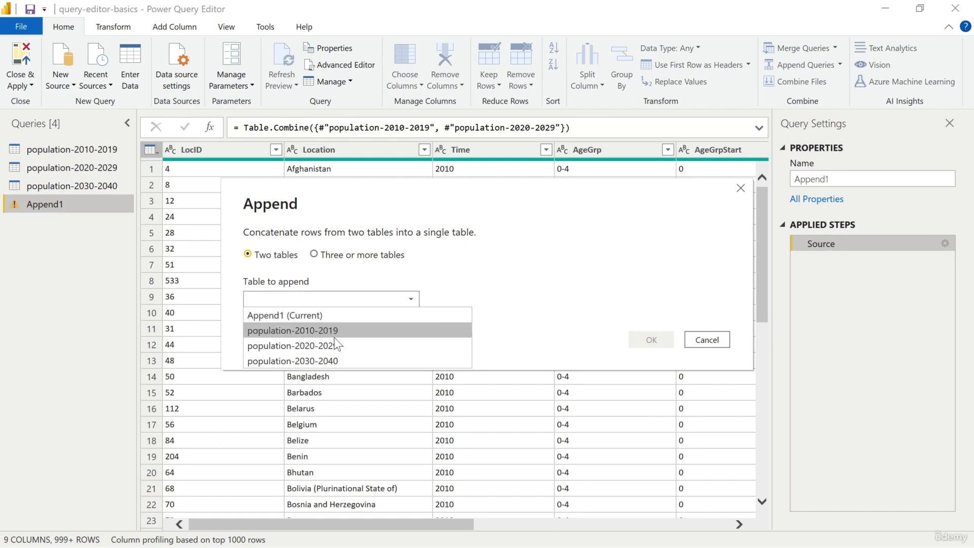
left_click(323, 360)
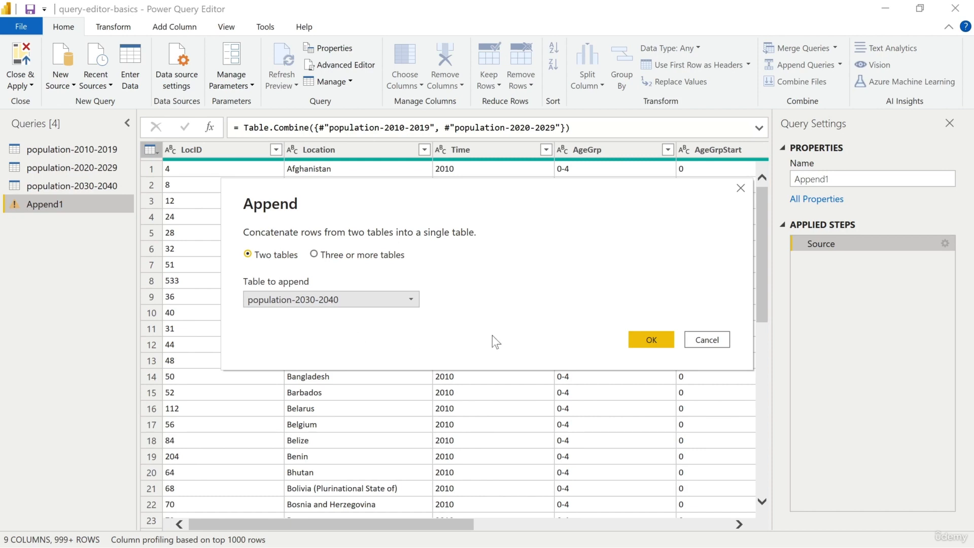
left_click(635, 338)
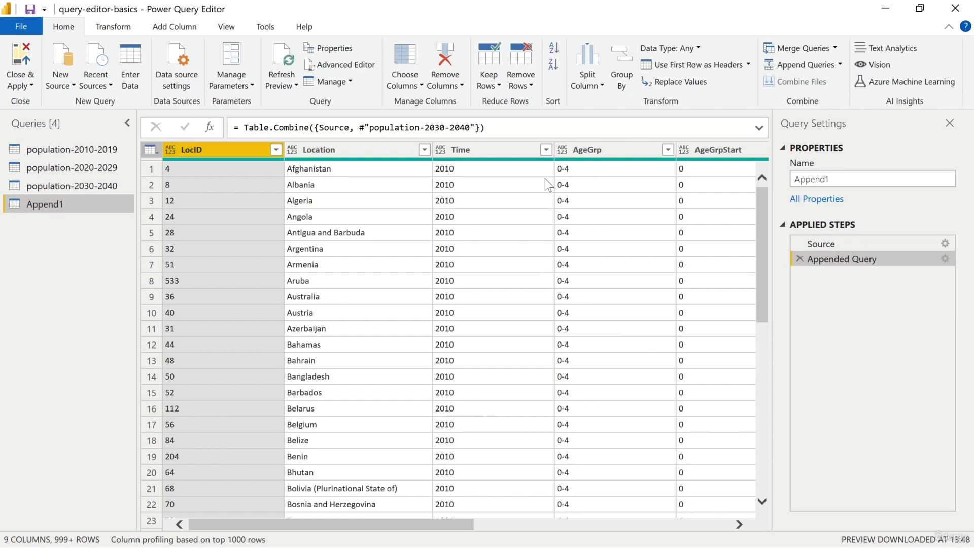
Load and review all years in the combined query's Time filter, and apply the filter with every year selected
left_click(546, 150)
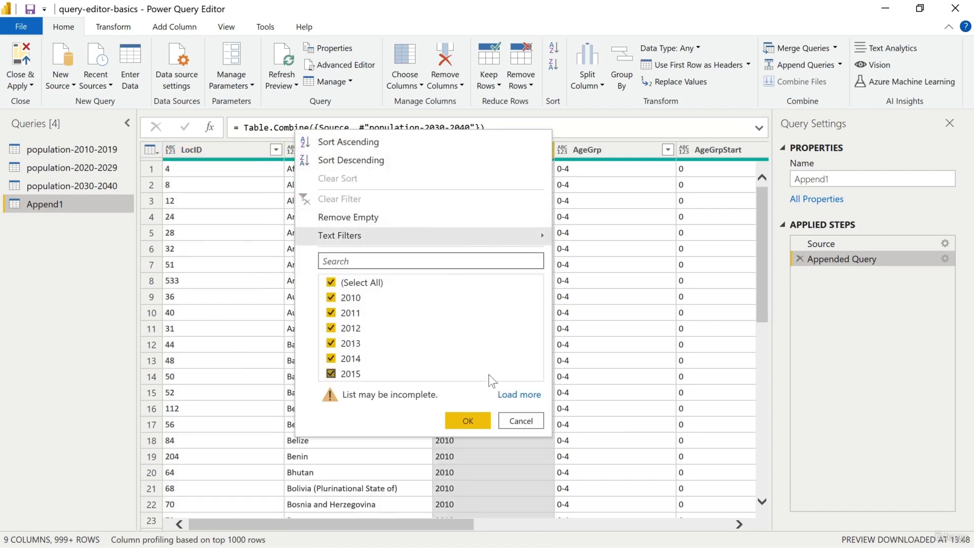
left_click(507, 396)
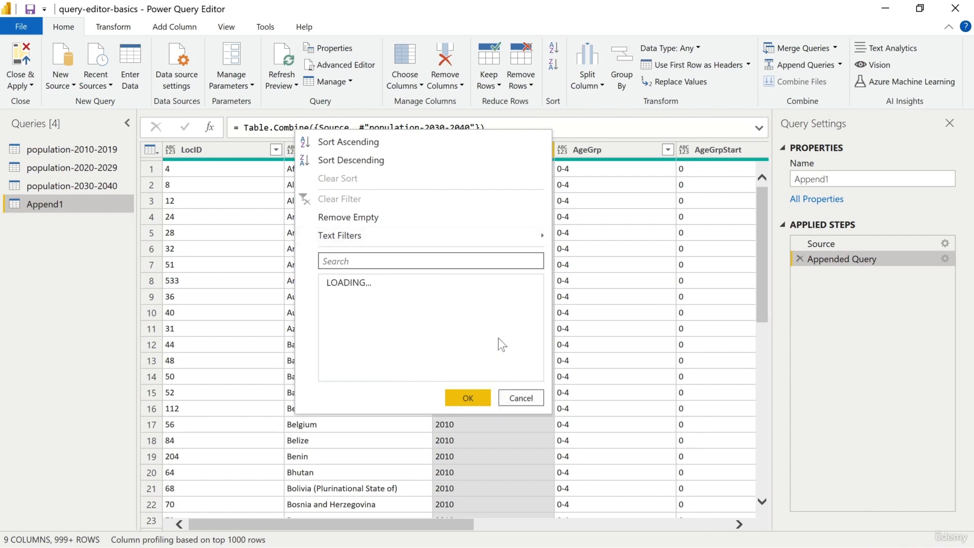
left_click_drag(535, 312, 536, 405)
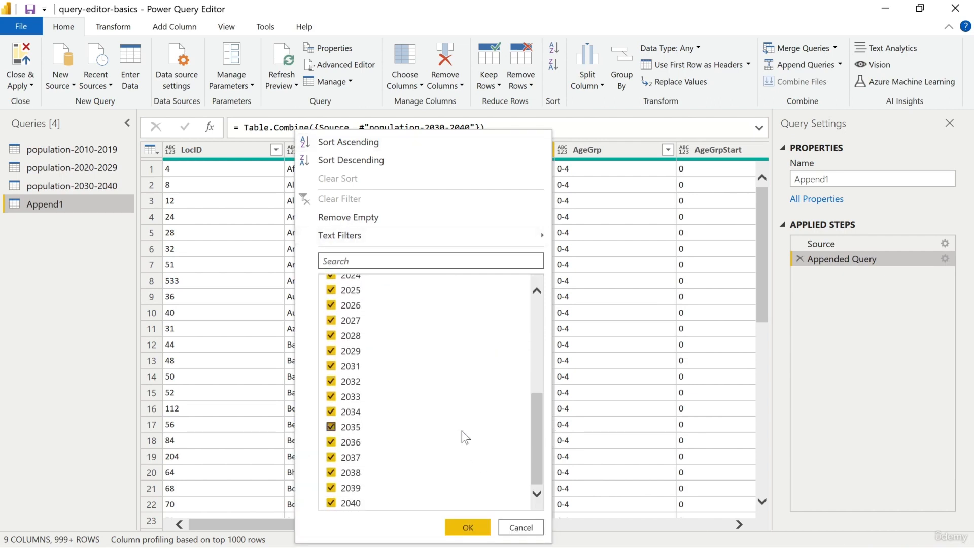
scroll(461, 431, "up", 5)
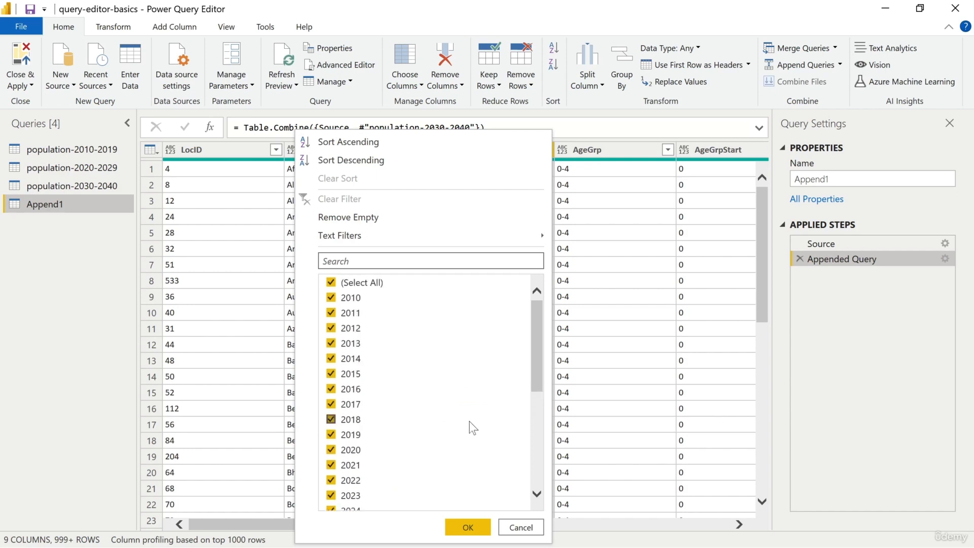
left_click(467, 525)
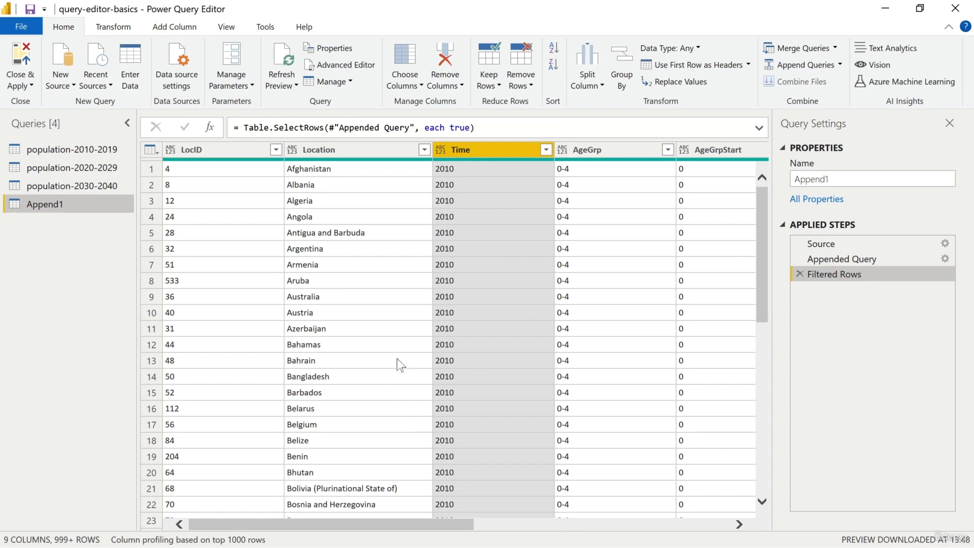
Rename the Append1 query as population-2010-2040
right_click(72, 201)
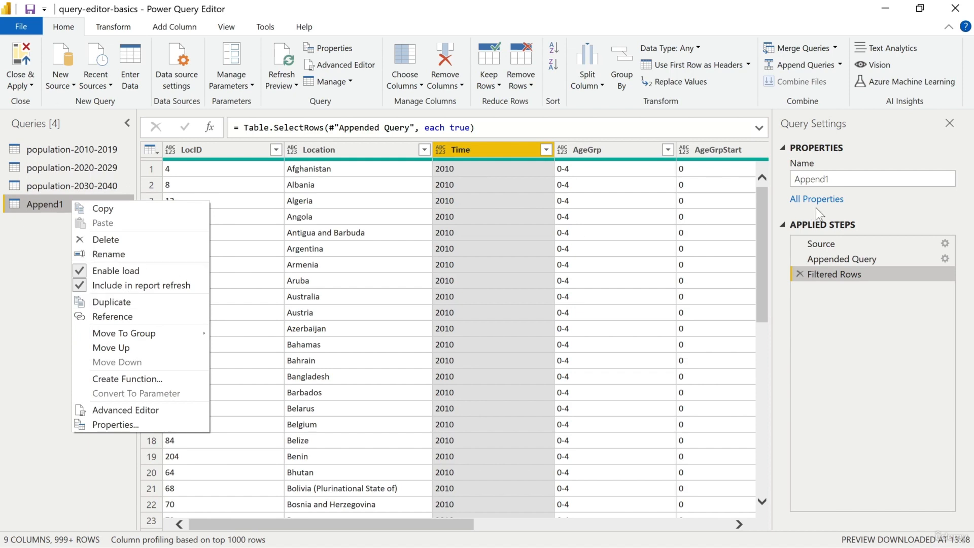
left_click(875, 179)
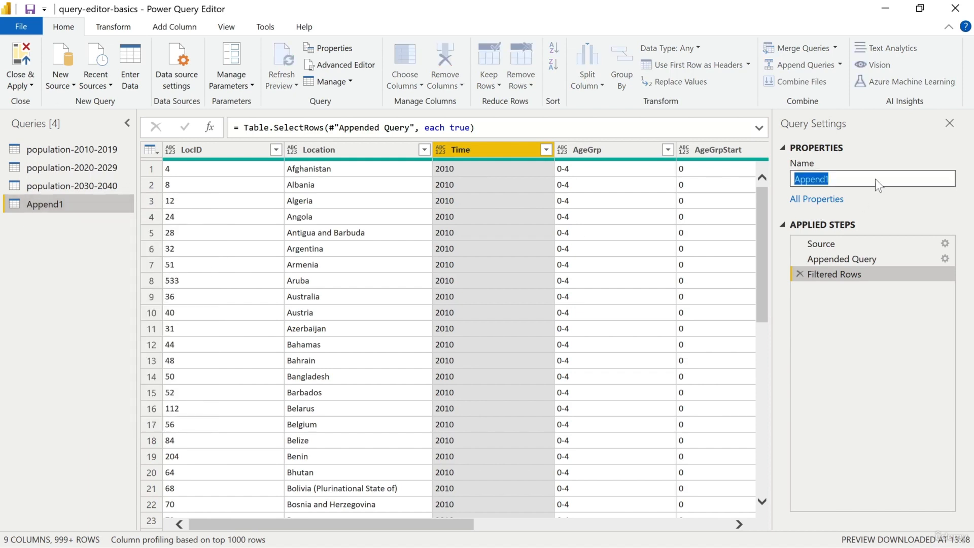
type("population-")
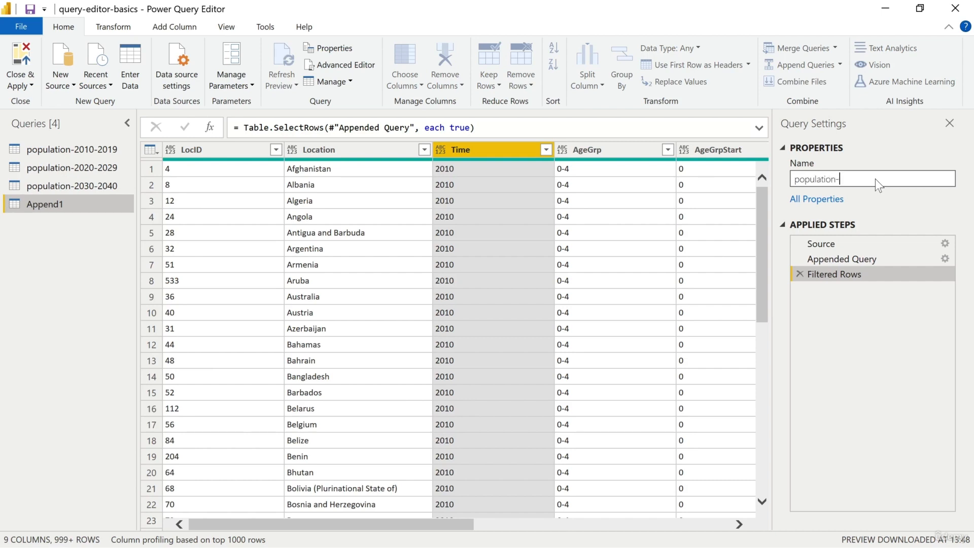
type("2010-2040")
key("Return")
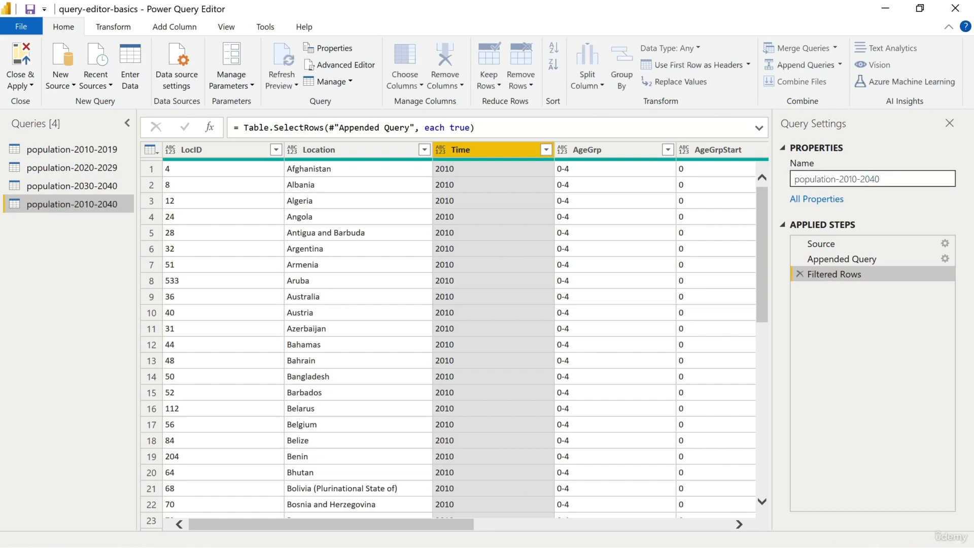